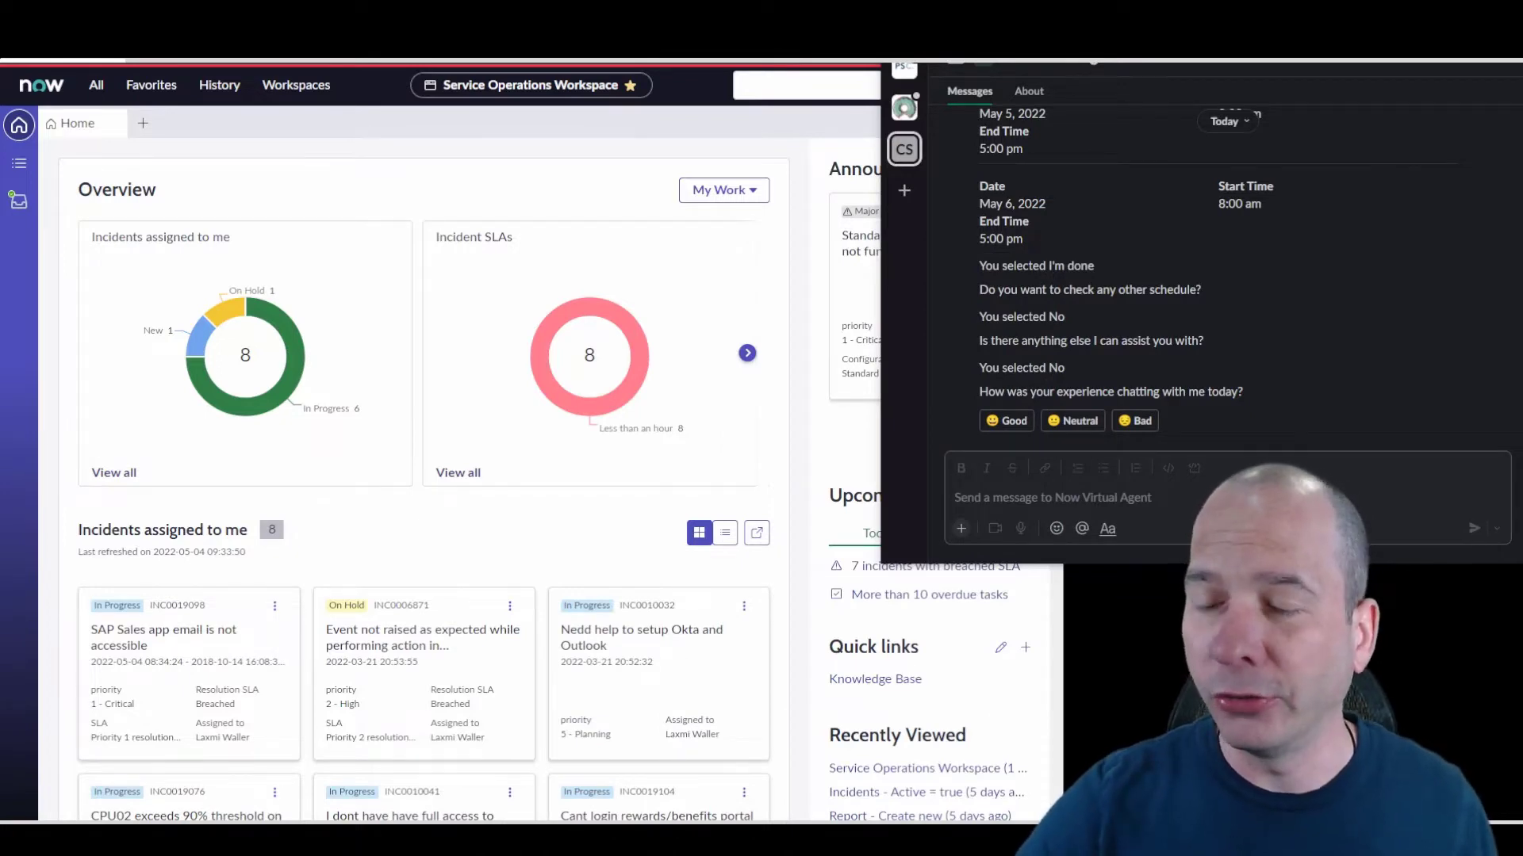
Step: Check the agent's availability status and chat channel in the workspace inbox, then return Home
click(19, 200)
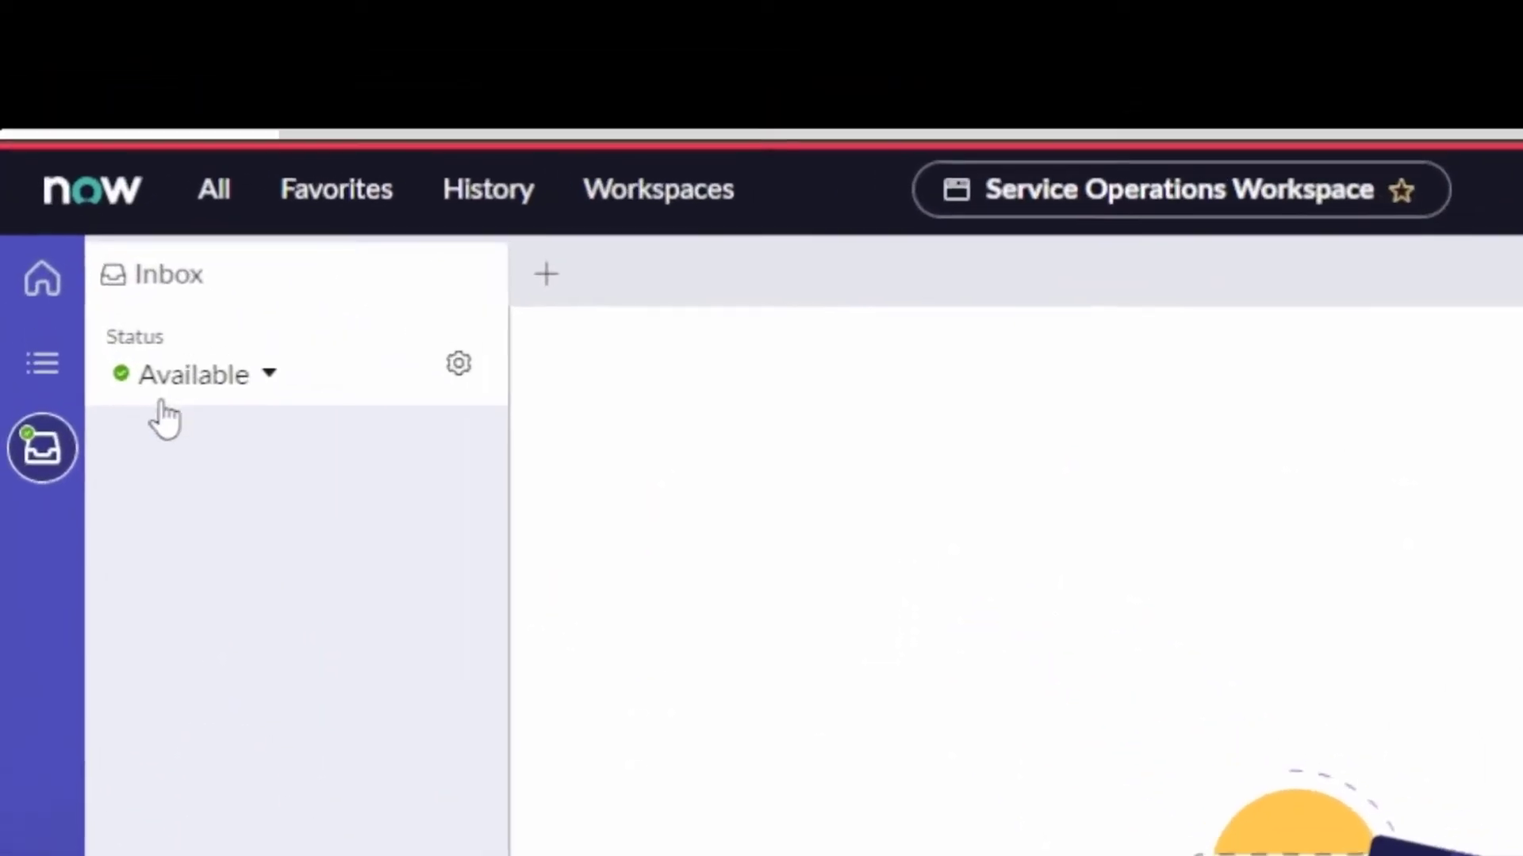
click(271, 376)
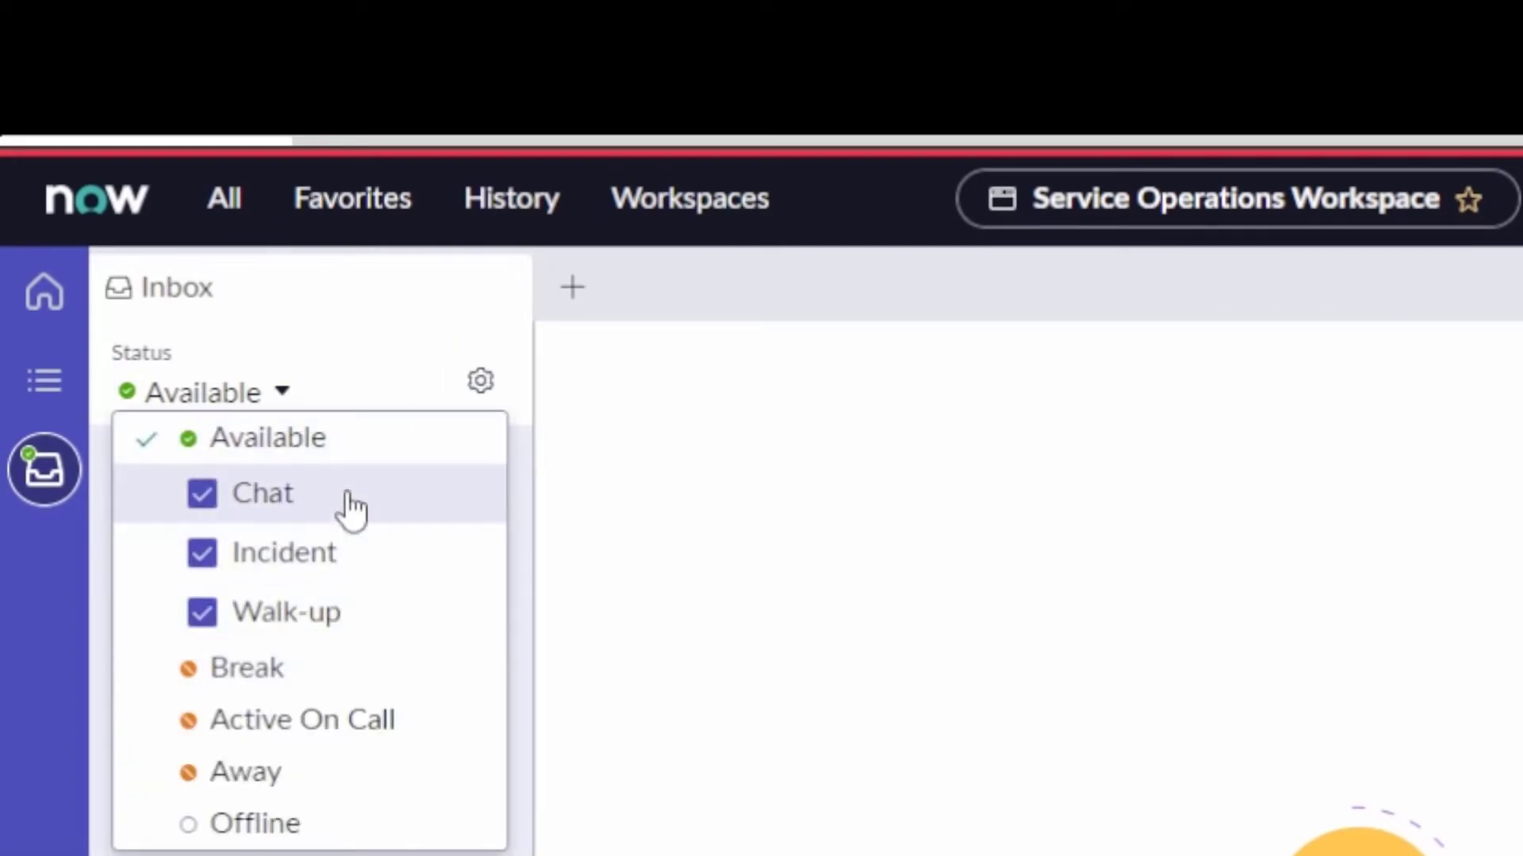
click(43, 291)
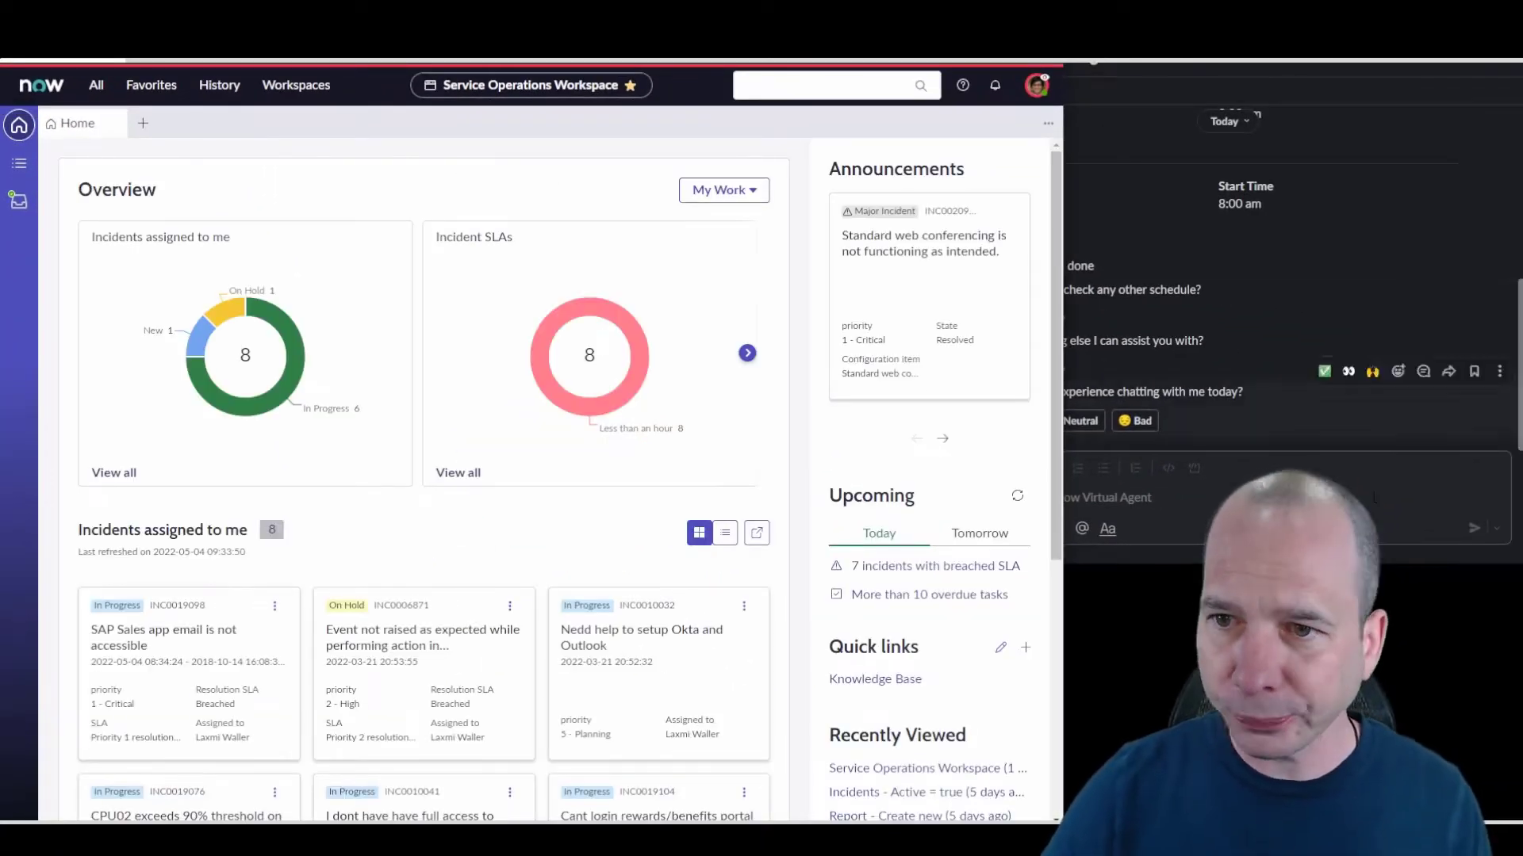
Step: In Slack, send 'hi' and then 'live agent' to Now Virtual Agent
key(alt+Tab)
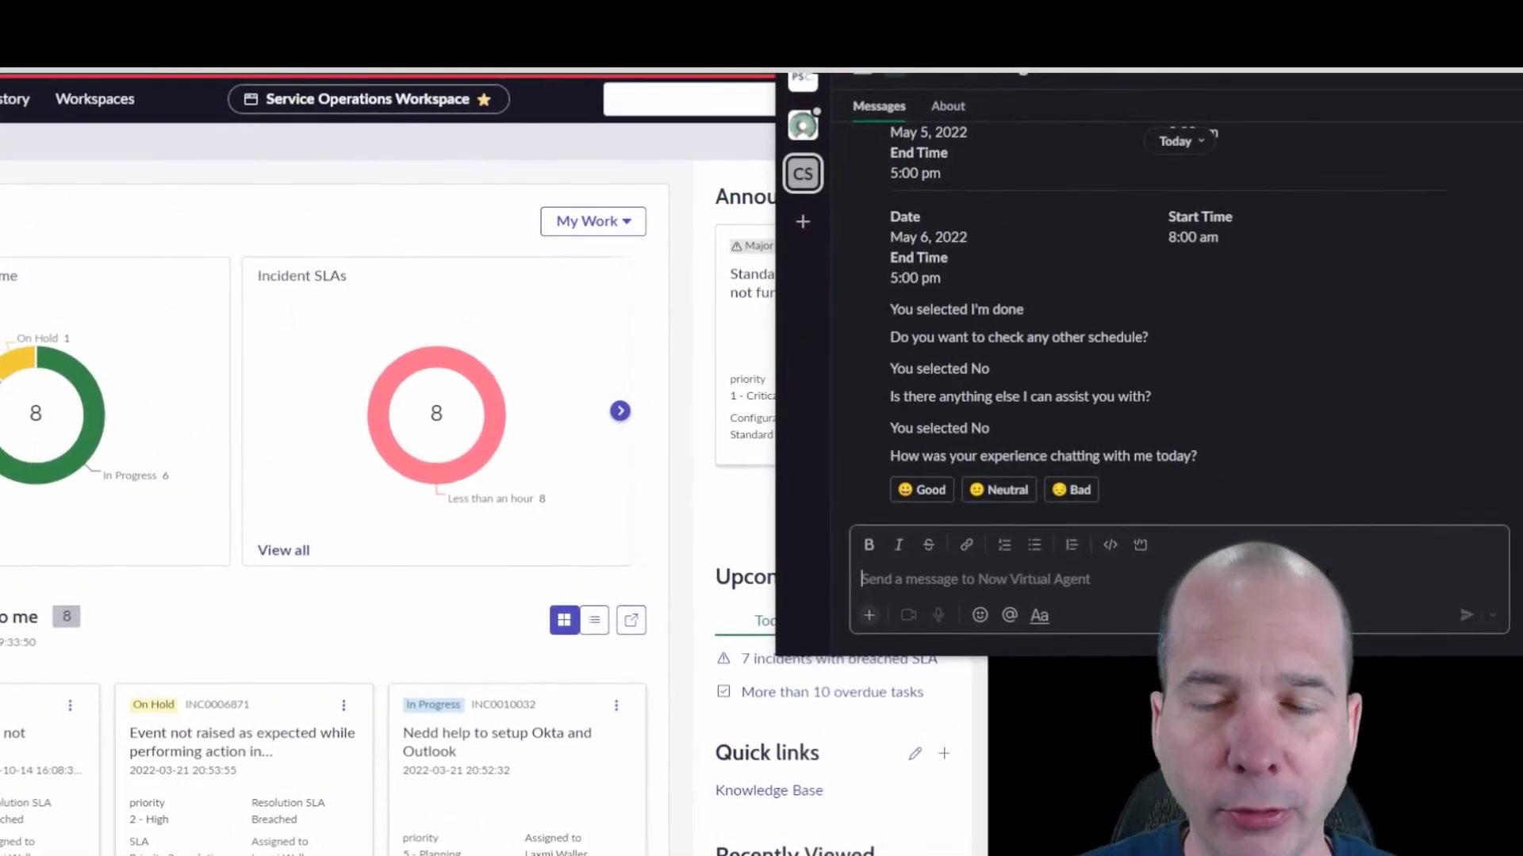
text(hi)
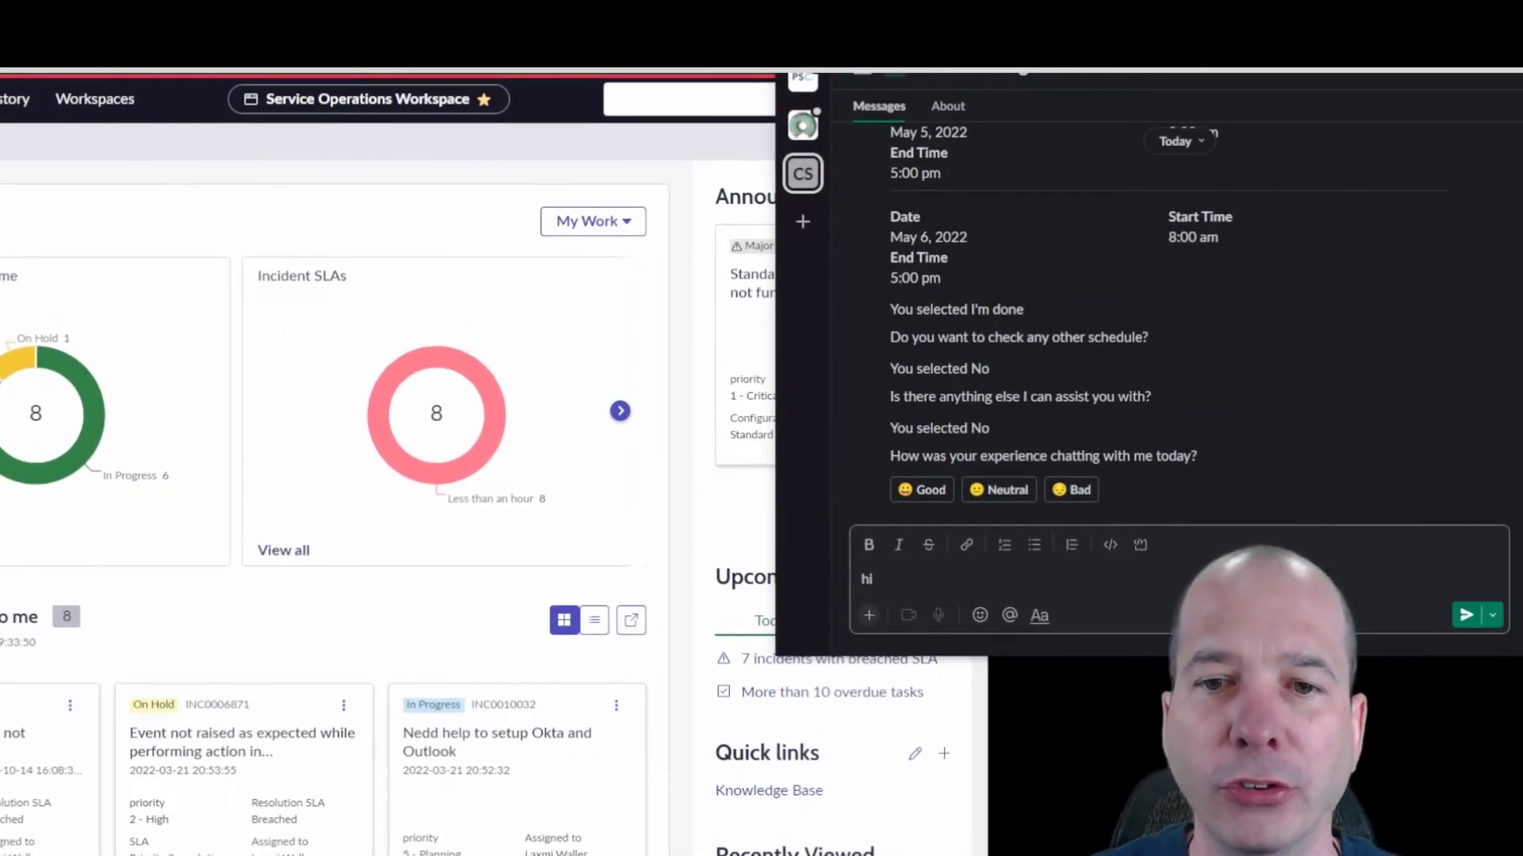
key(Return)
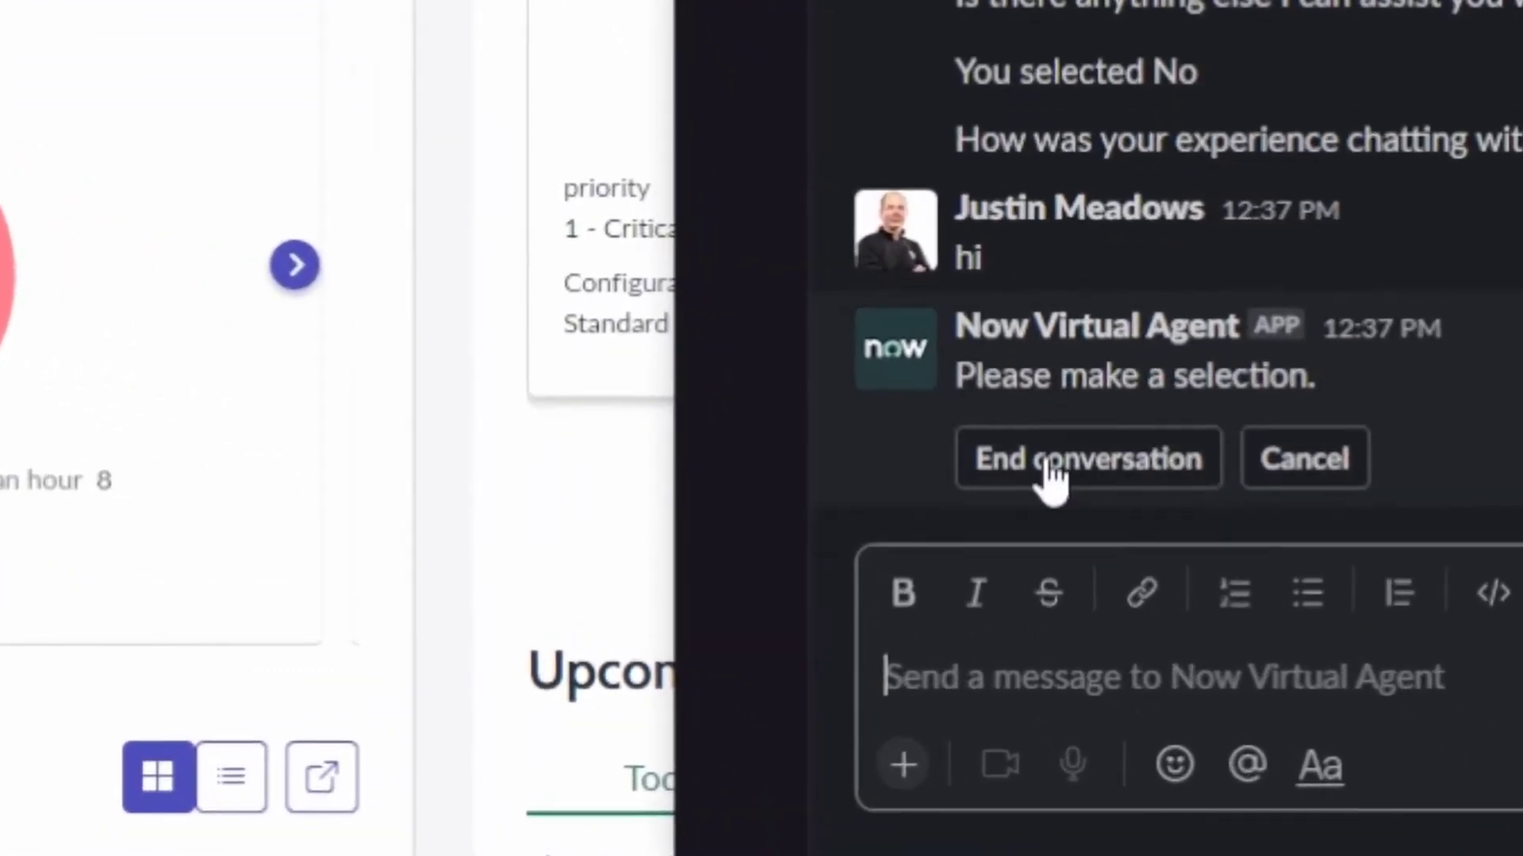
text(live agent)
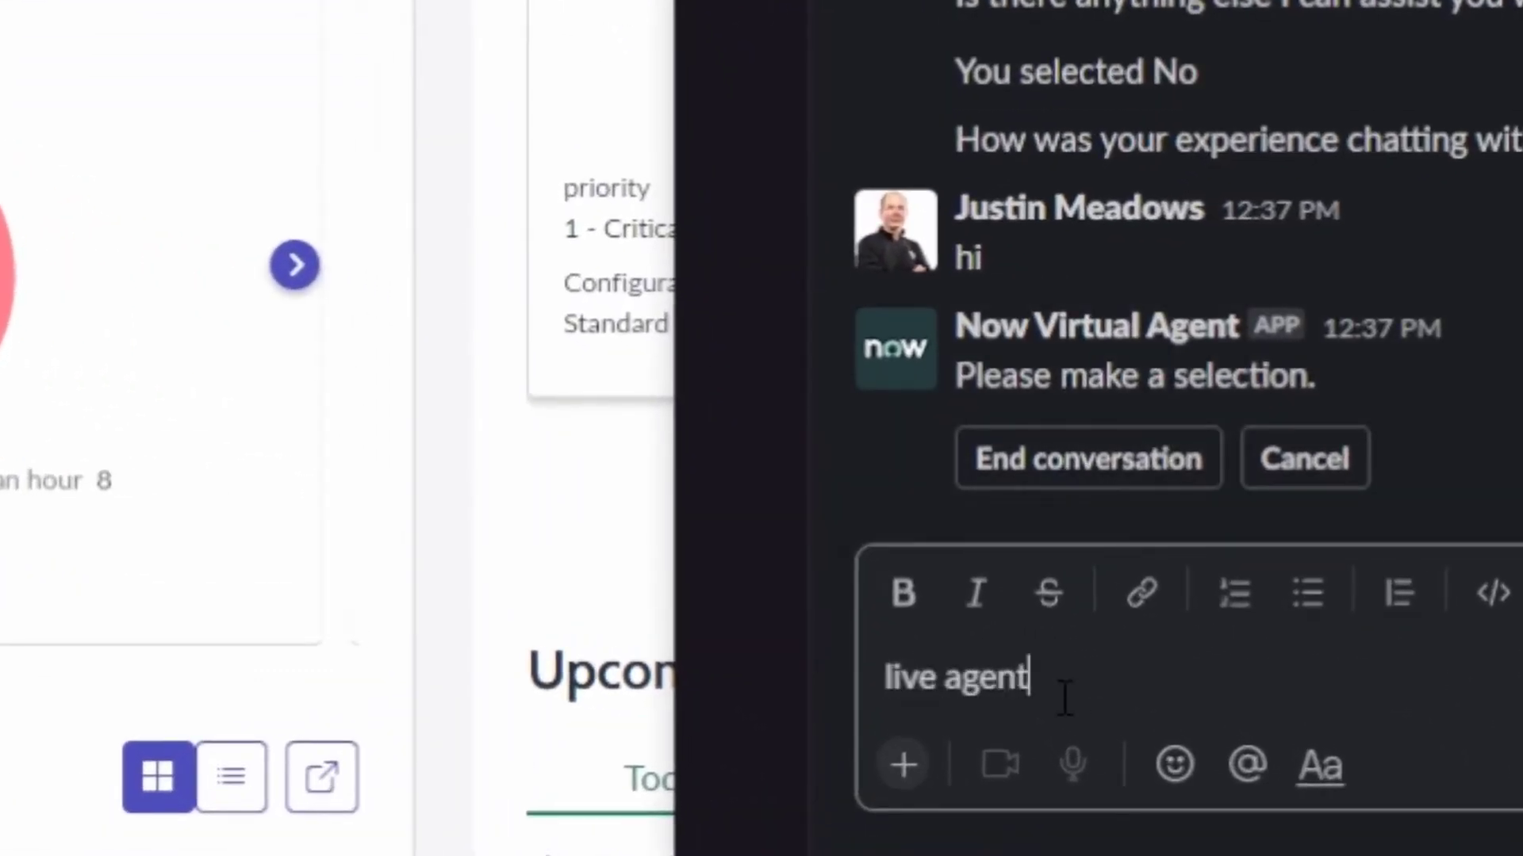
key(Return)
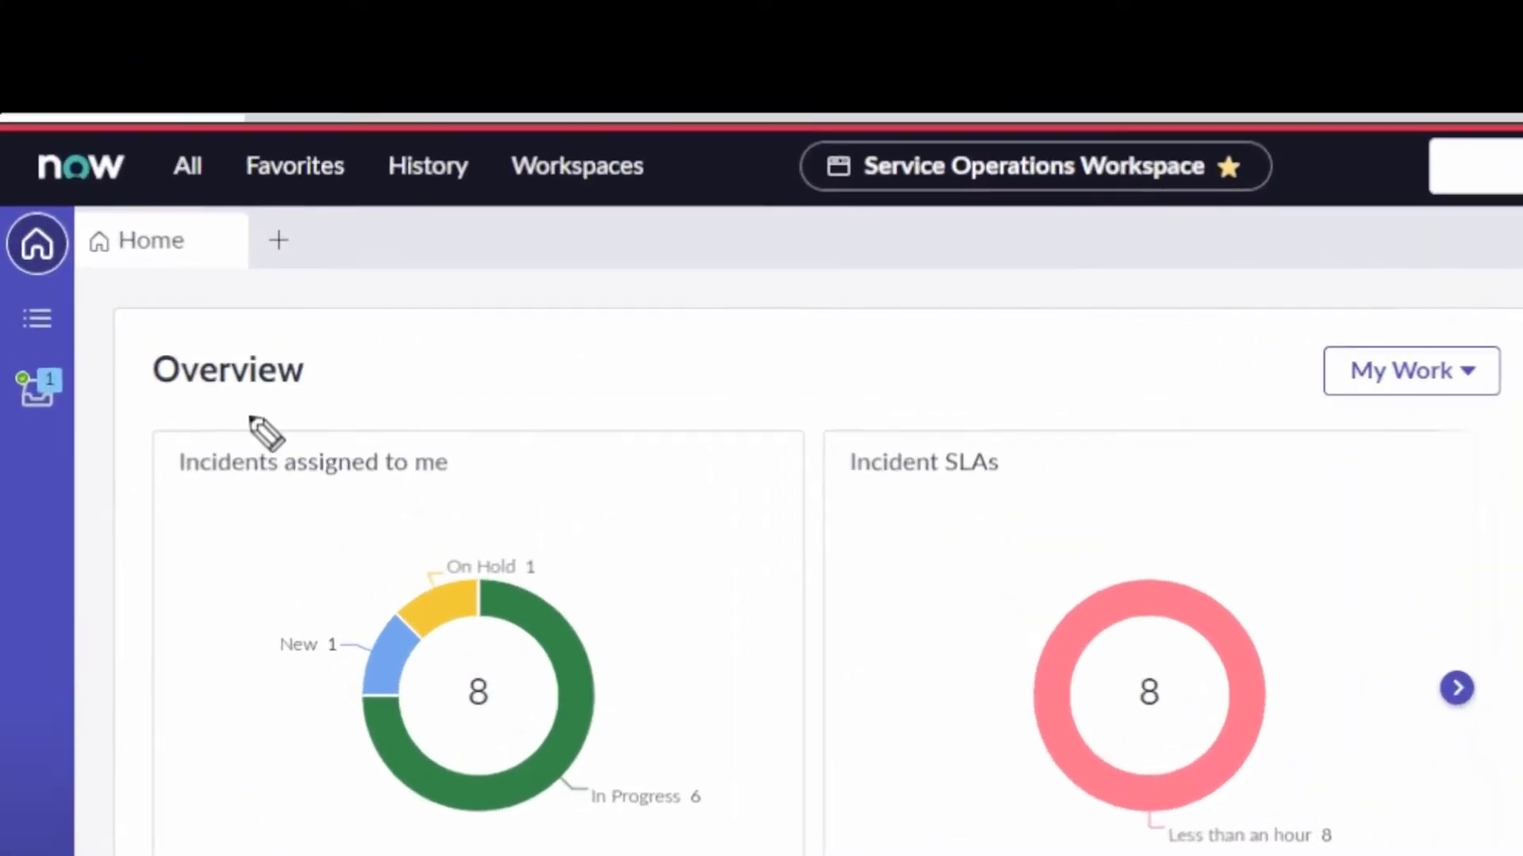
mouse_move(212, 171)
mouse_down()
mouse_move(199, 193)
mouse_move(78, 230)
mouse_move(71, 207)
mouse_up()
Step: Accept the waiting chat request from the workspace Inbox
drag(143, 428, 148, 512)
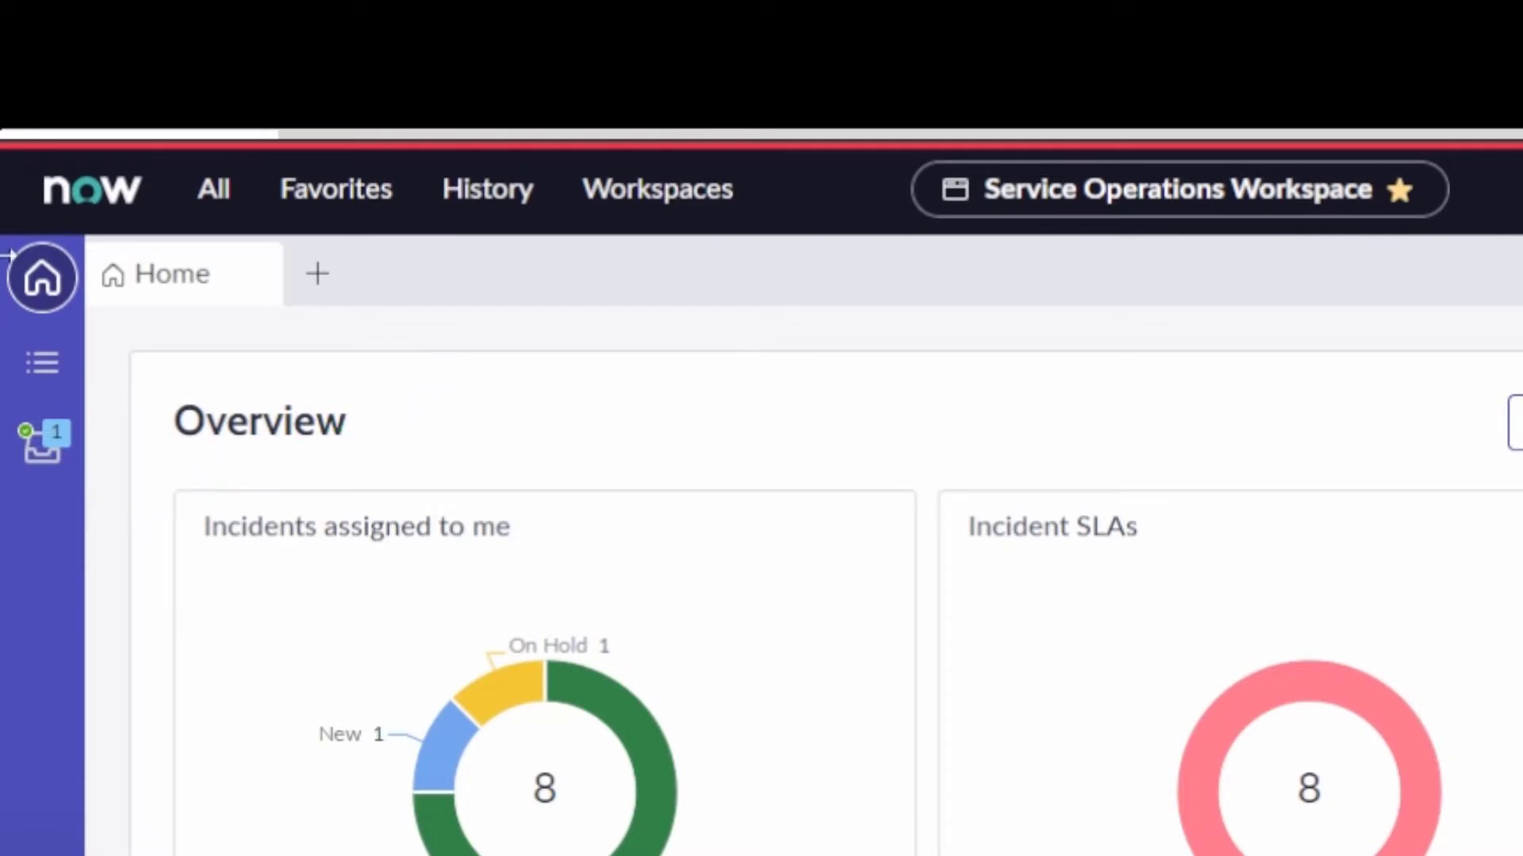
click(59, 462)
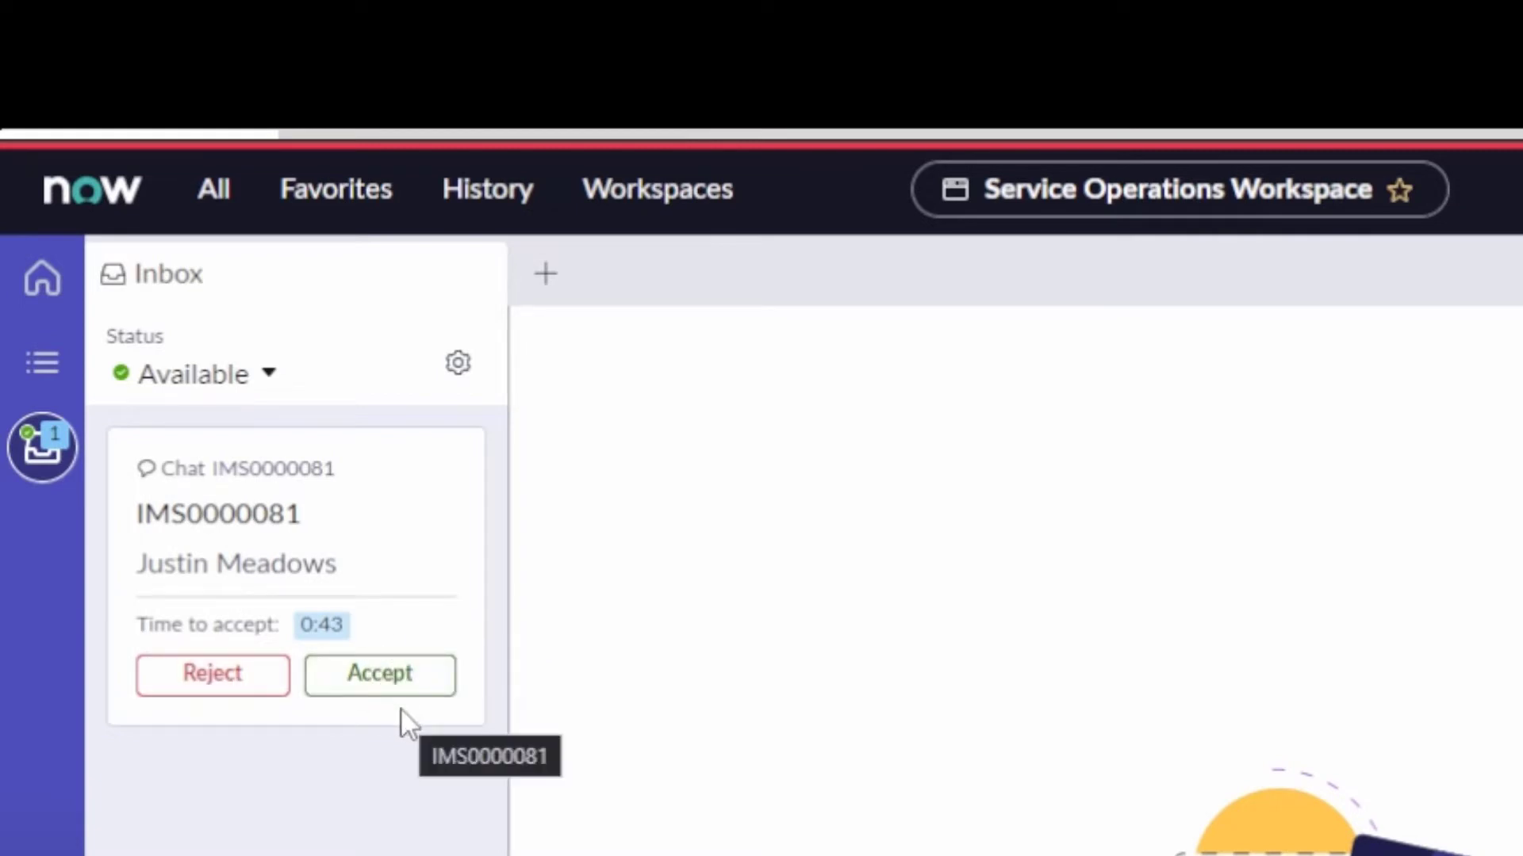
click(397, 672)
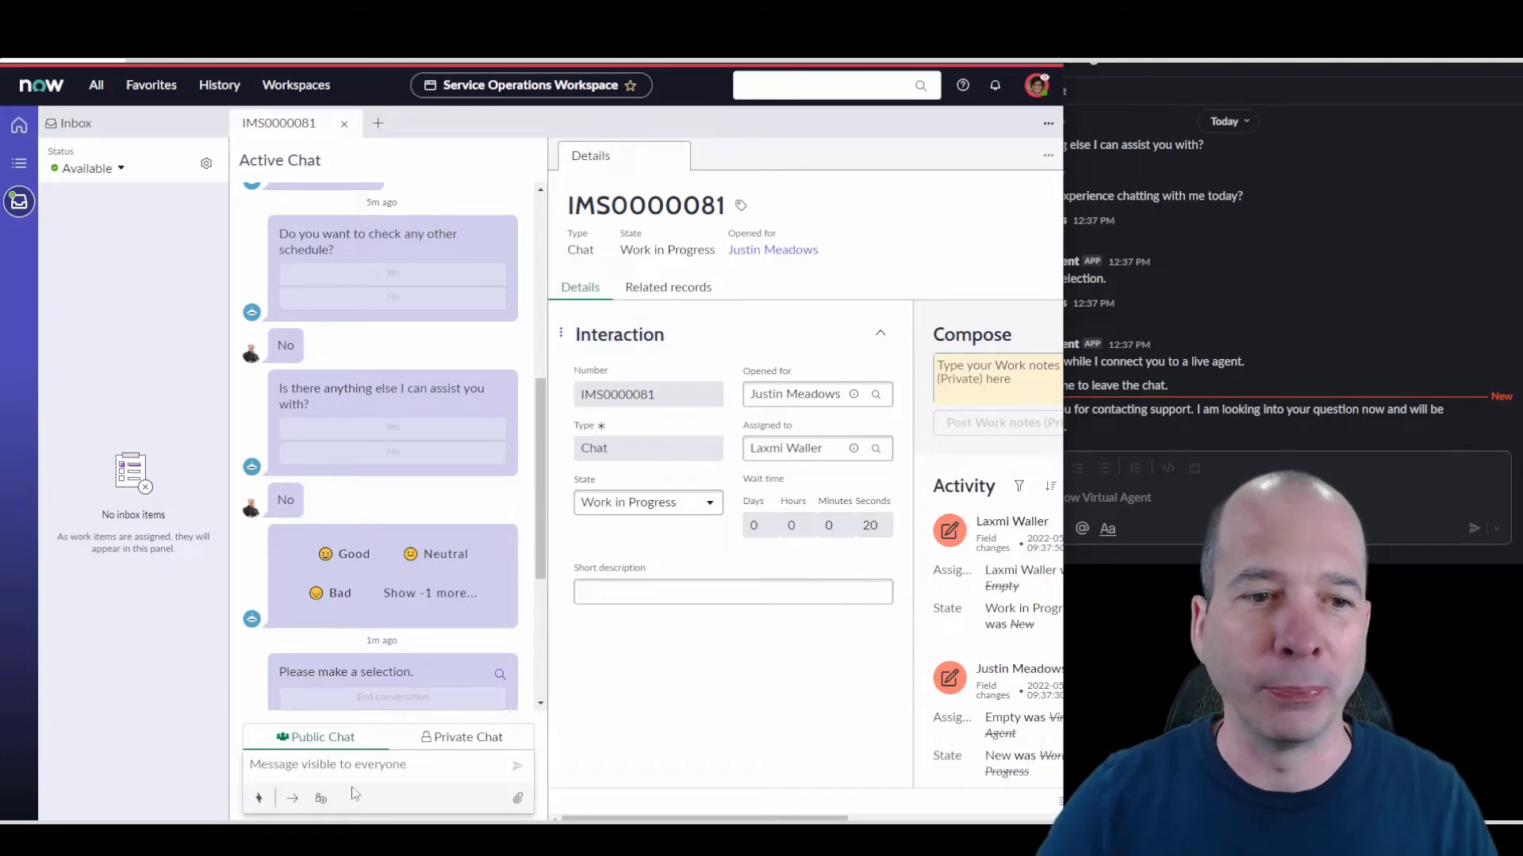
Step: Send a public greeting addressed to the customer by first name, thanking them and asking 'how can I help?'
click(341, 767)
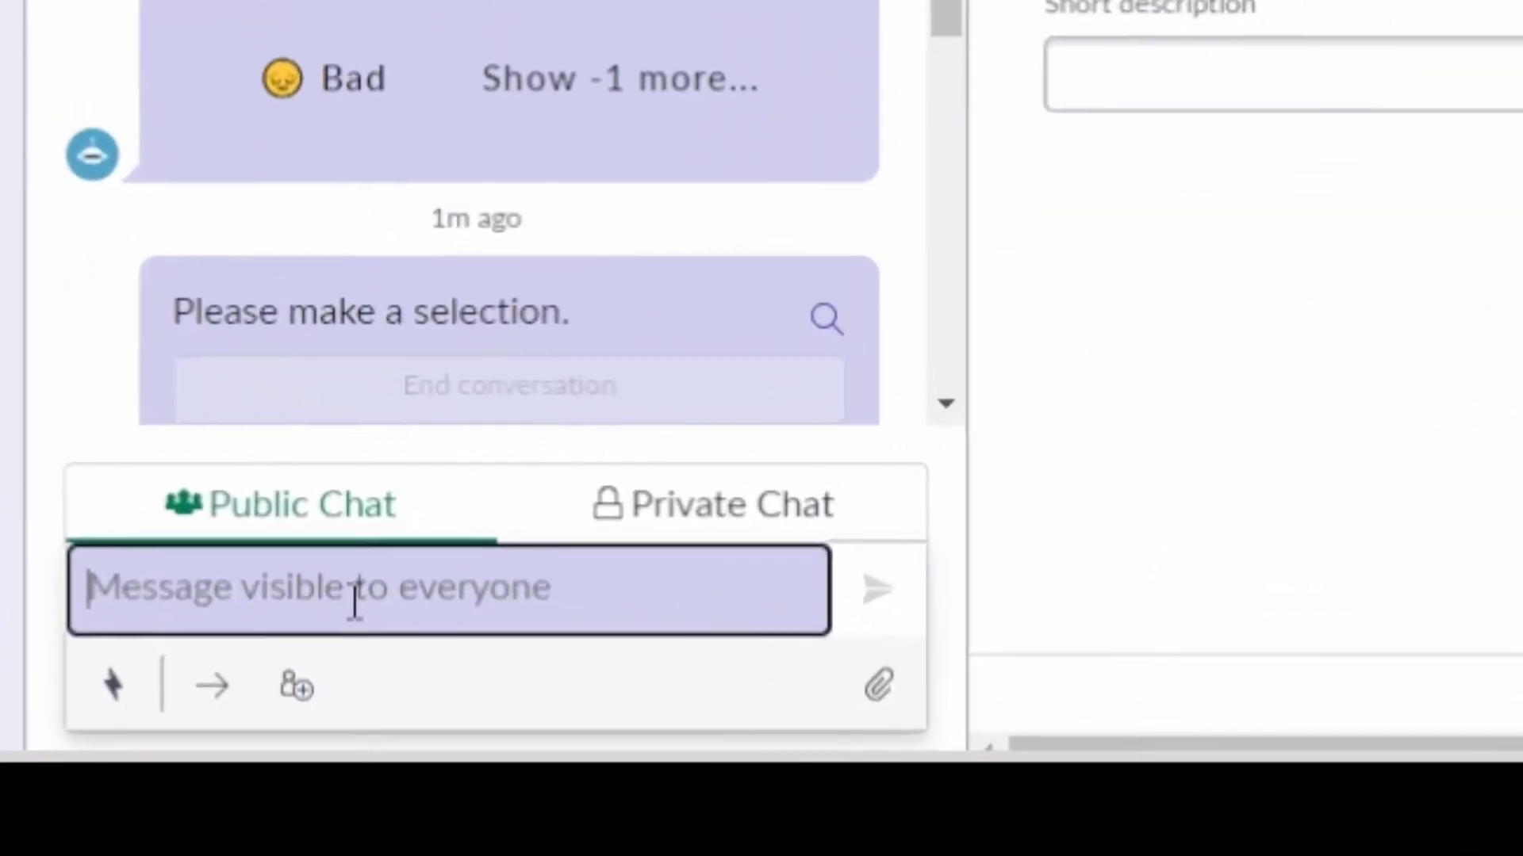
text(Hi just)
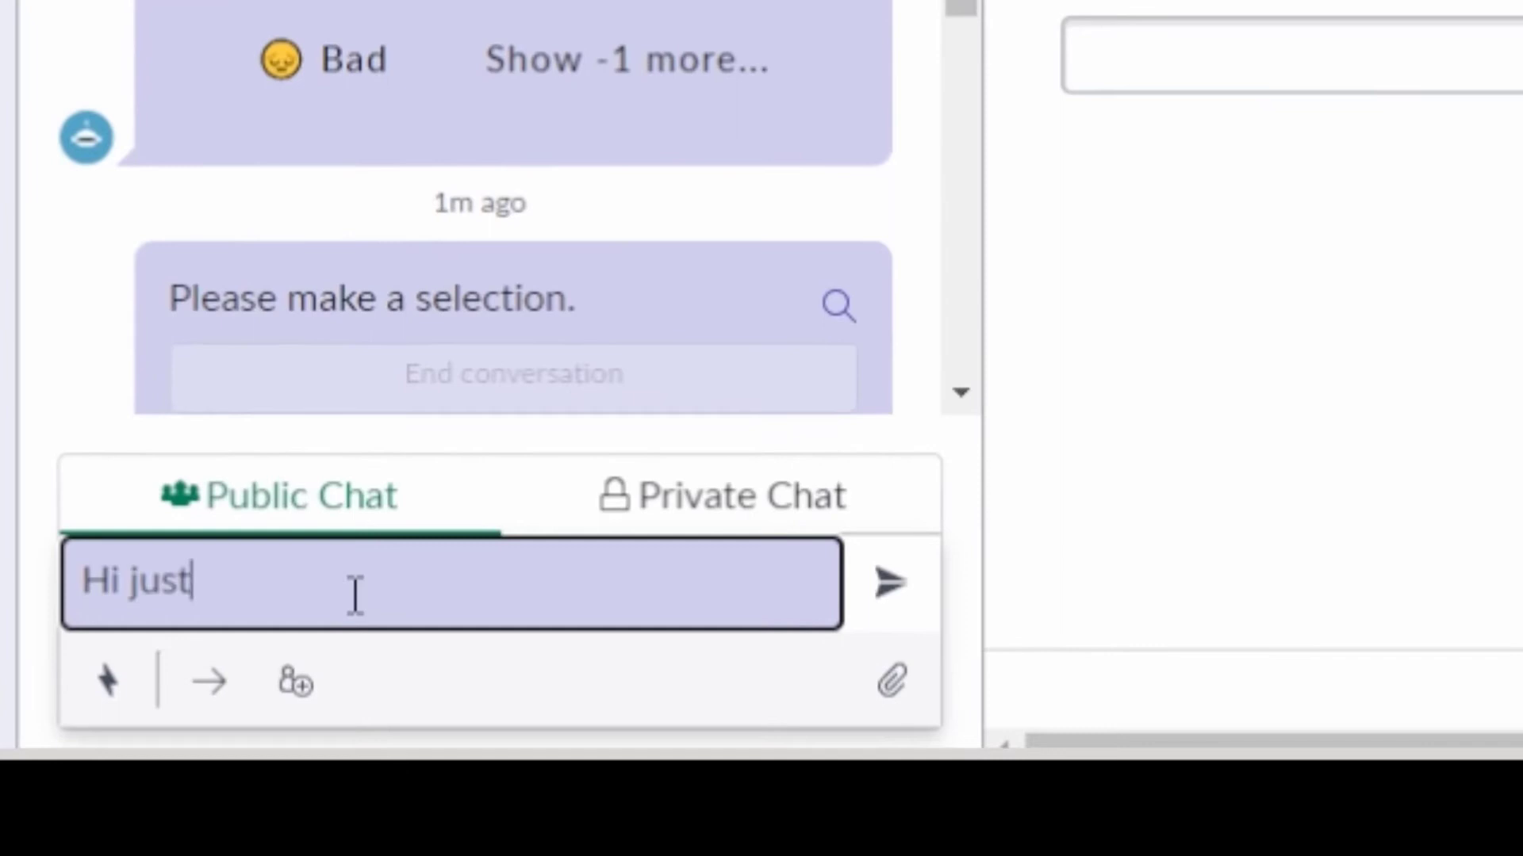
text(in, thanks fo)
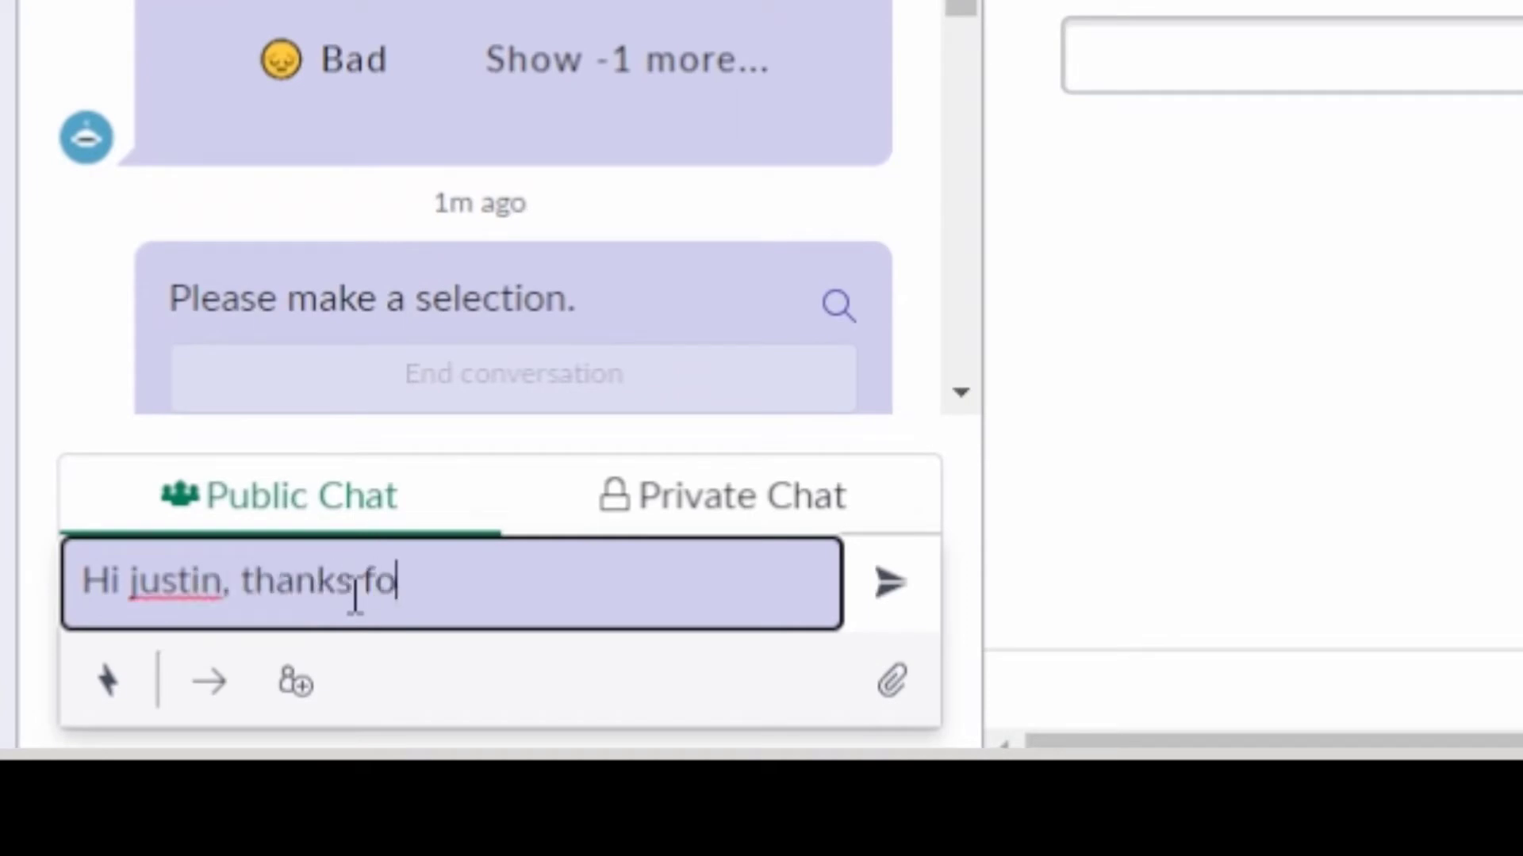
text(r reaching out how can)
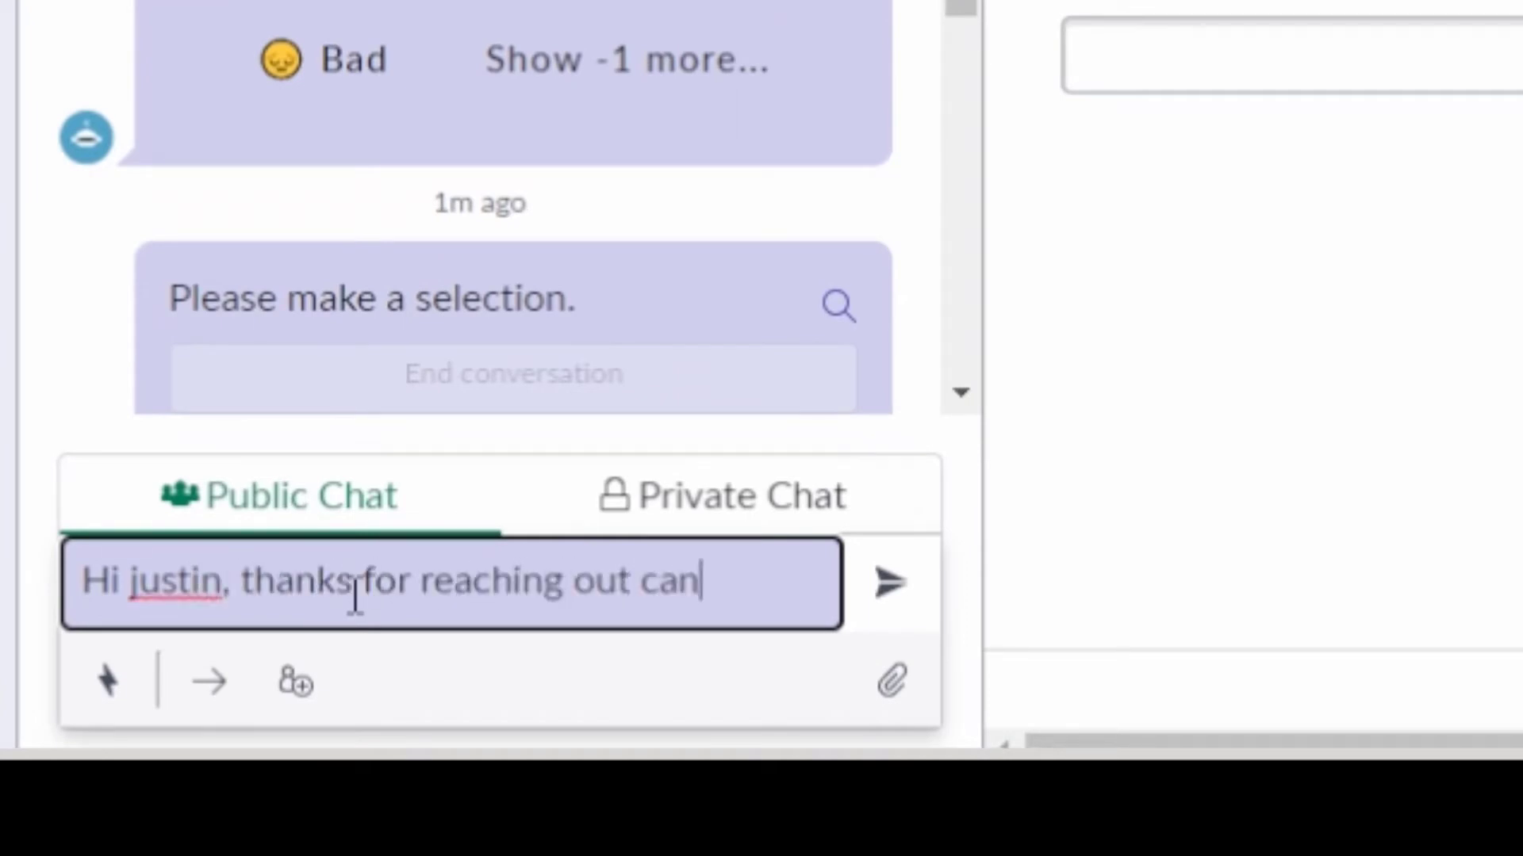
key(BackSpace)
key(BackSpace)
key(BackSpace)
text(how can I help?)
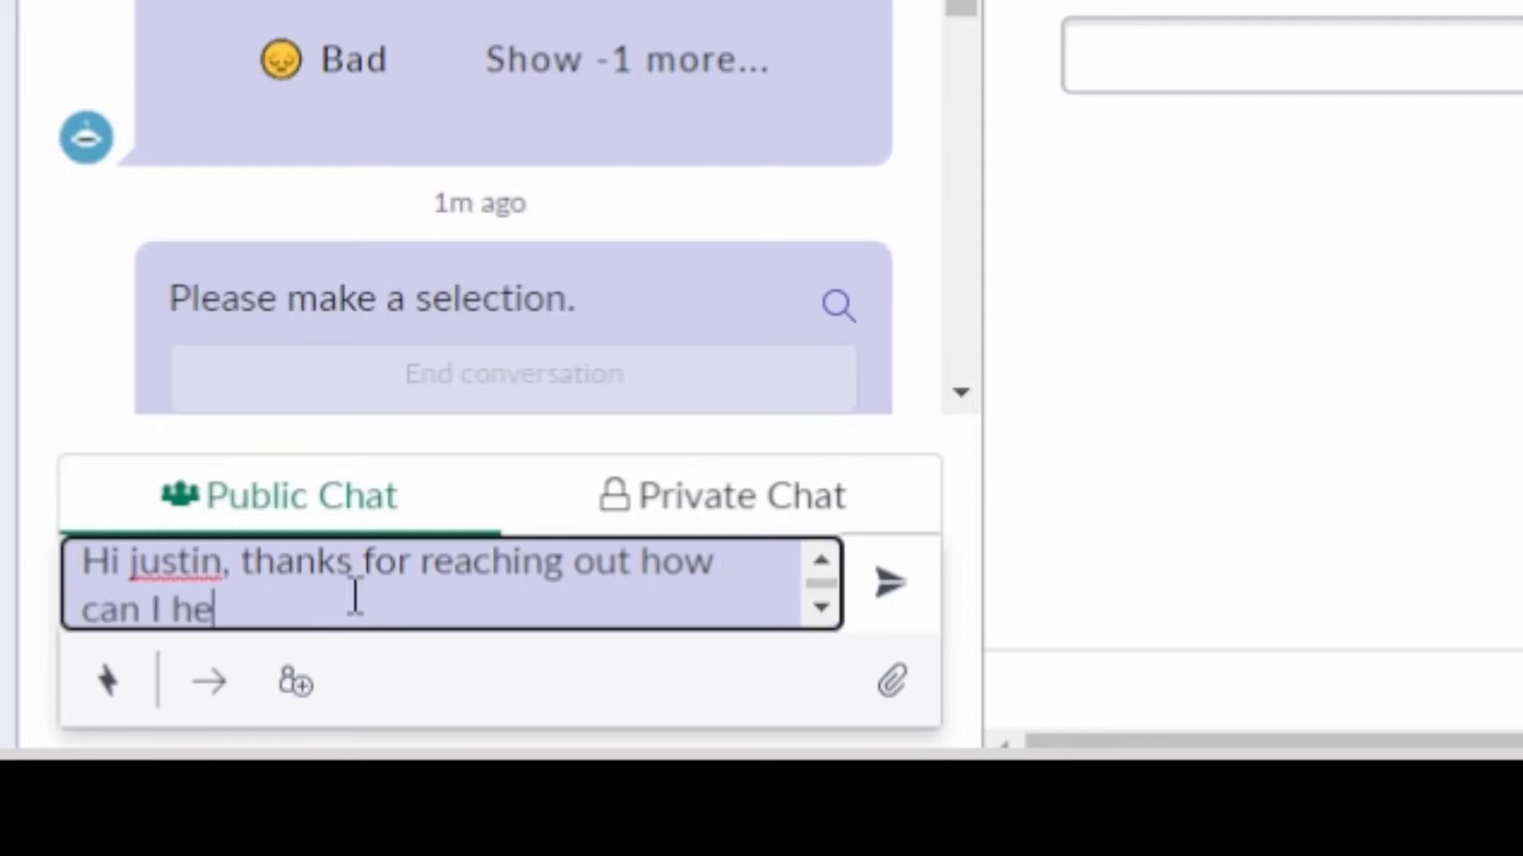
click(890, 564)
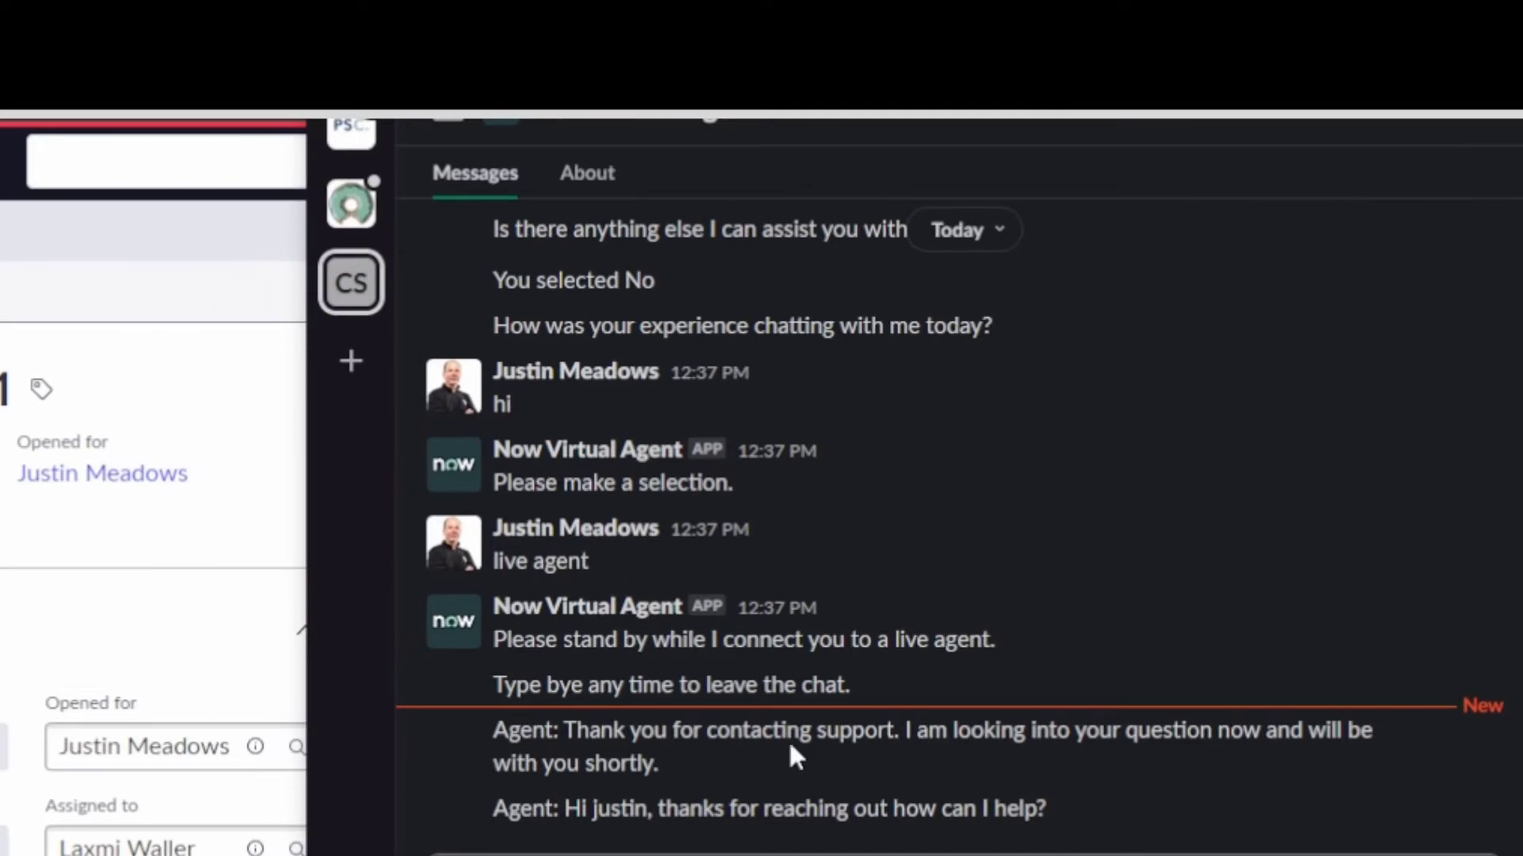
drag(399, 773, 1167, 850)
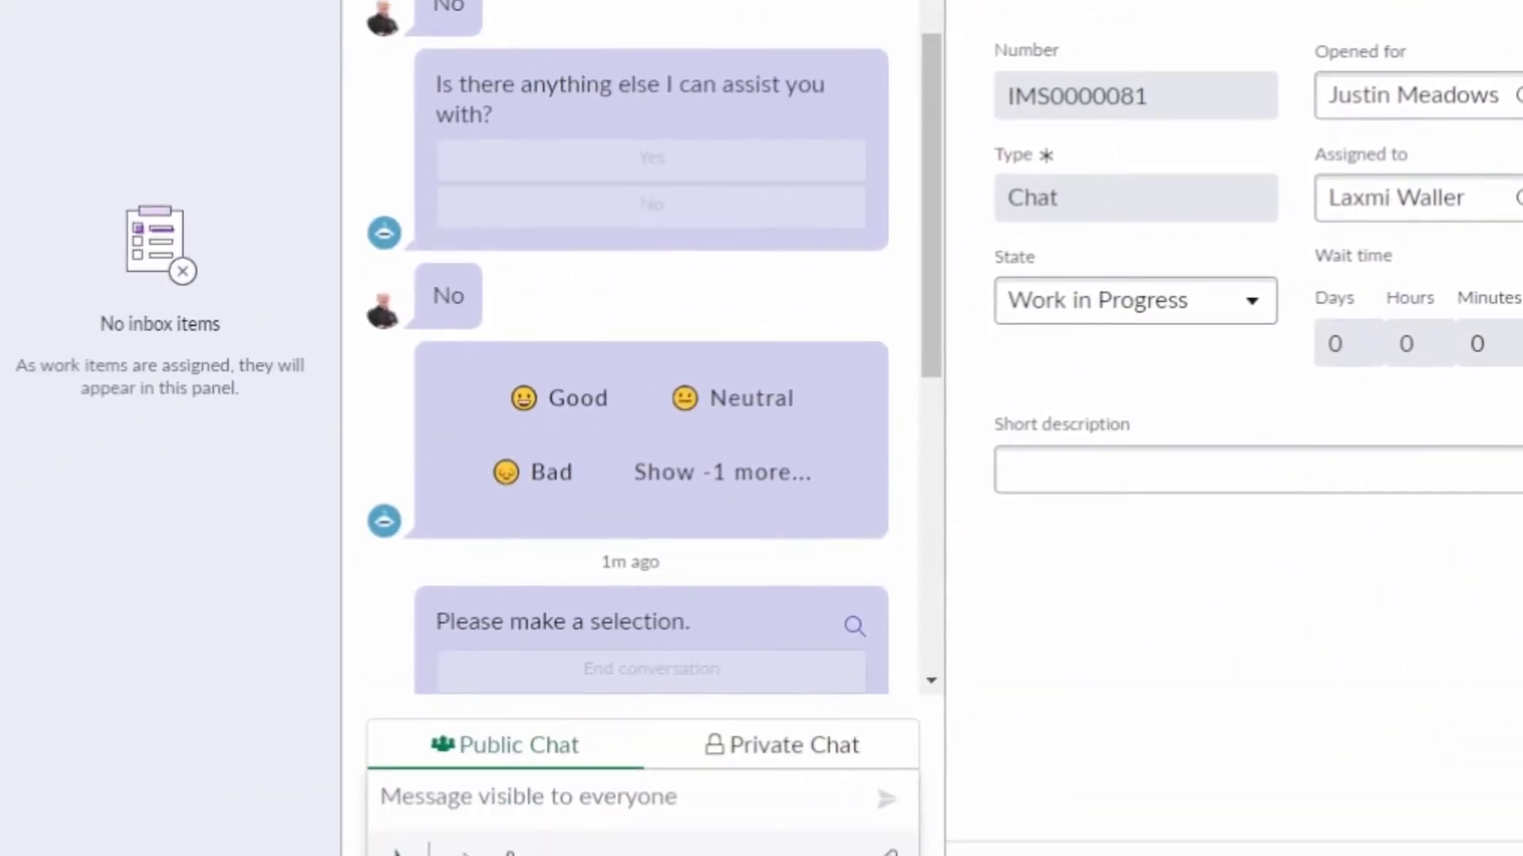
Step: Post the public reply 'sorry to hear that, let me pull up KB article' in chat IMS0000081
drag(933, 54, 921, 485)
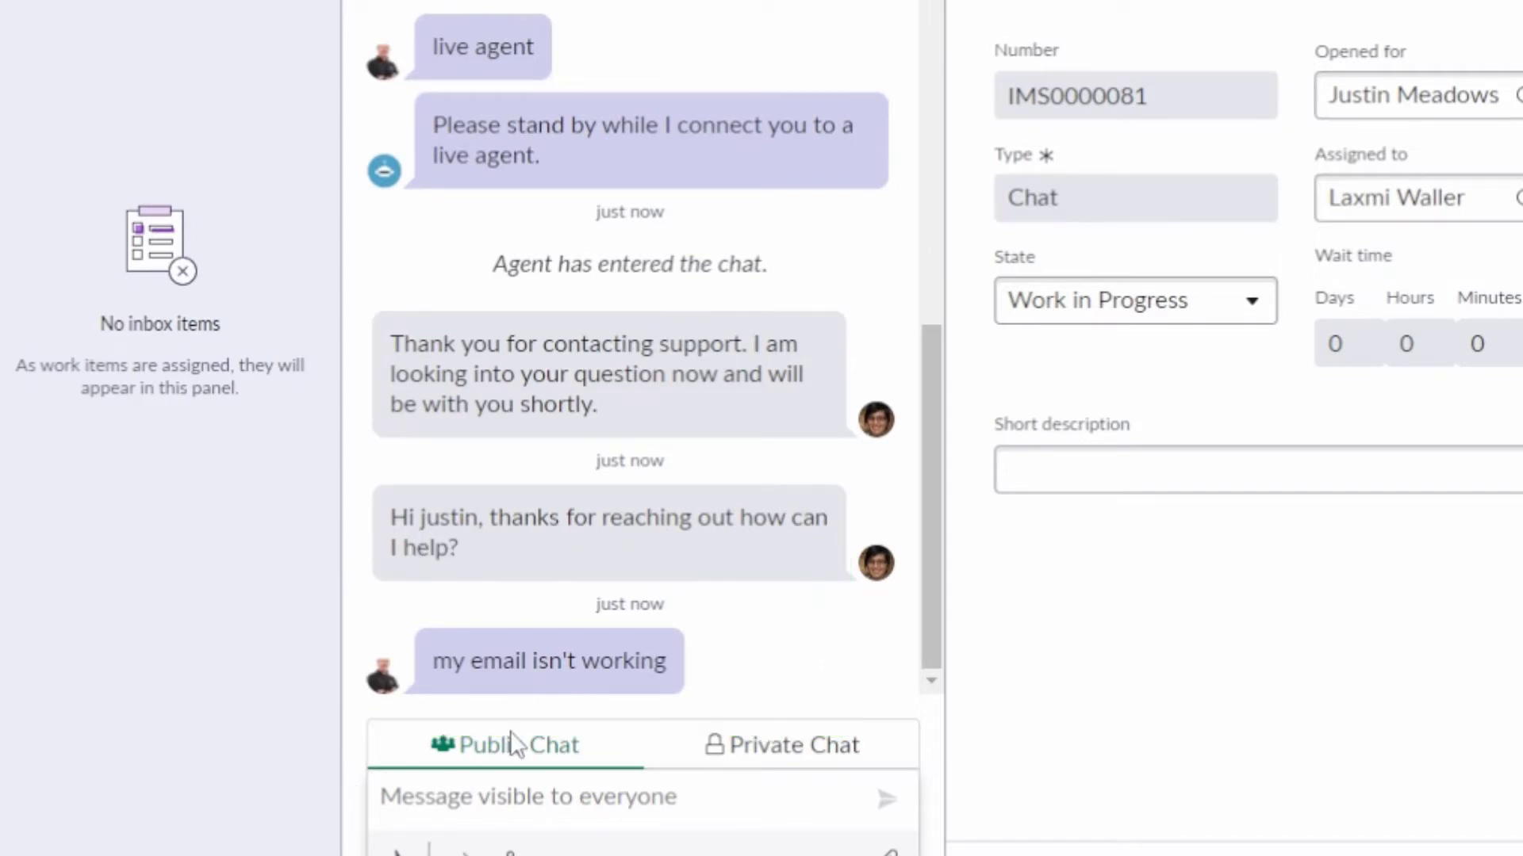
click(567, 815)
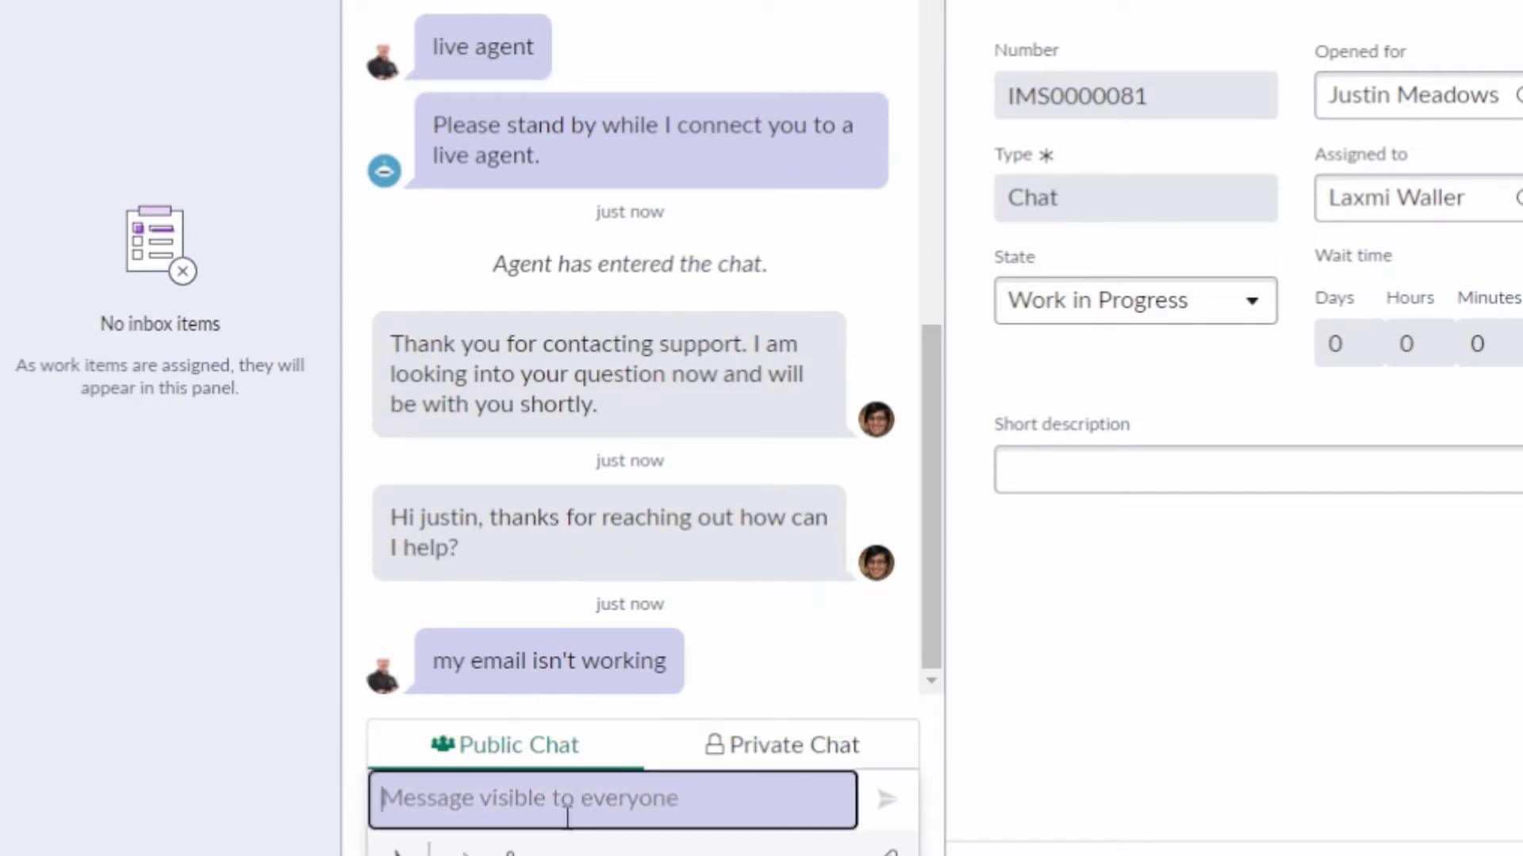
text(sorry )
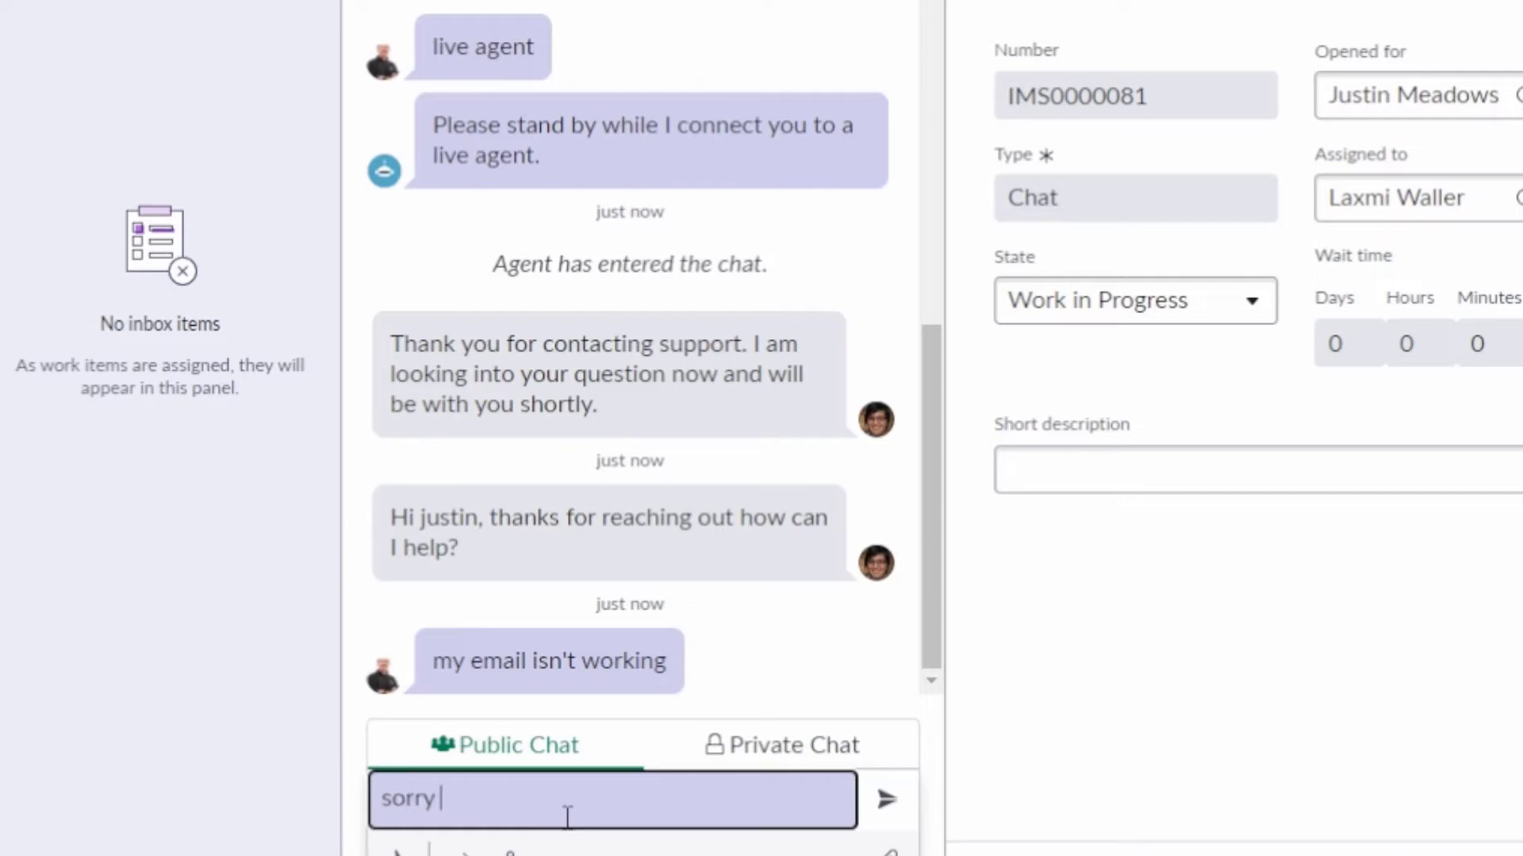
text(to hear that, )
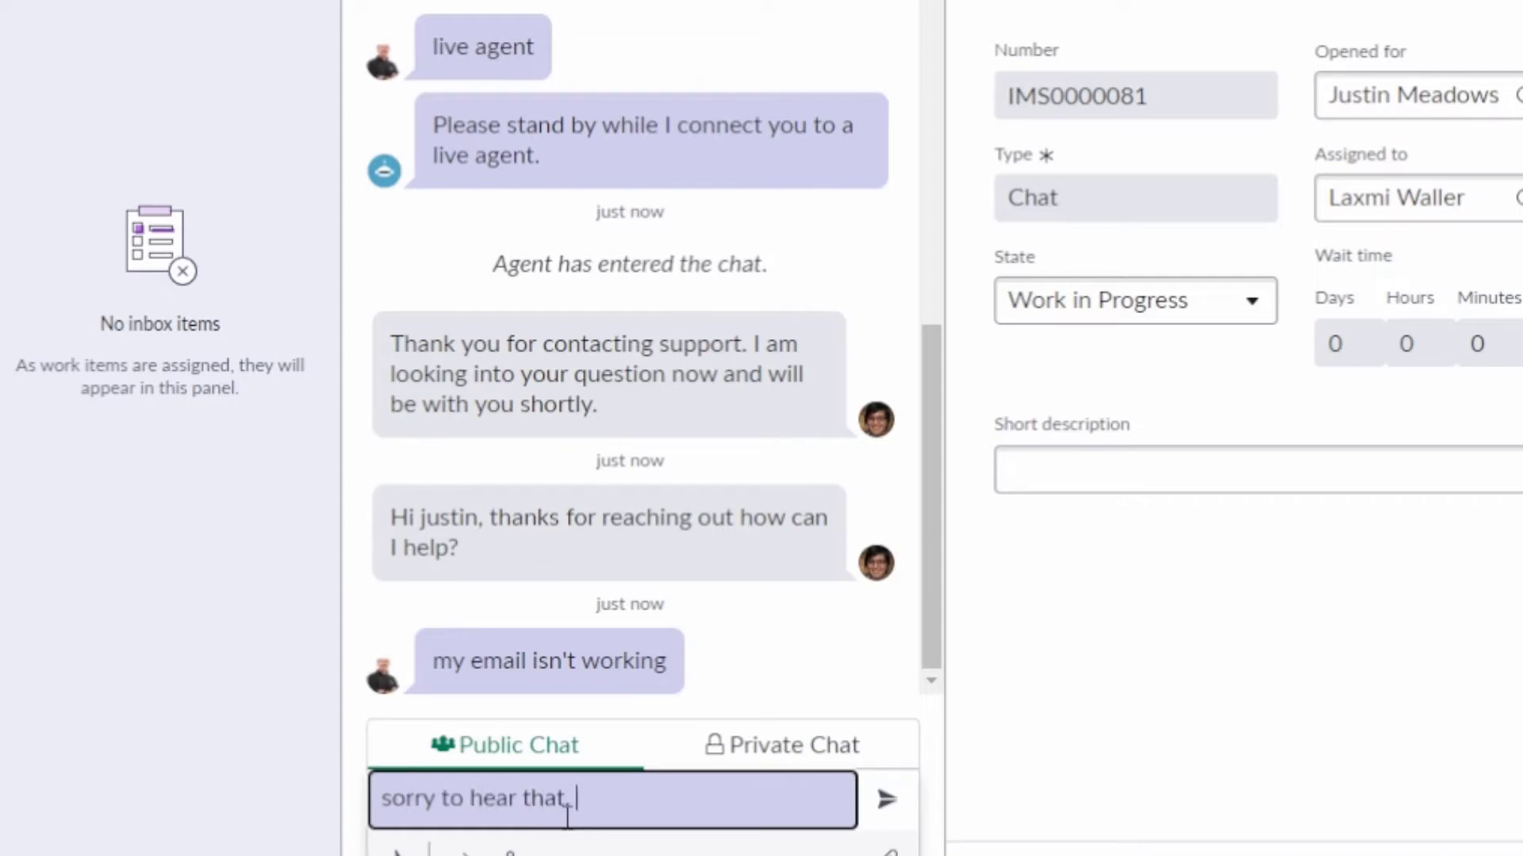
text(let me pull u)
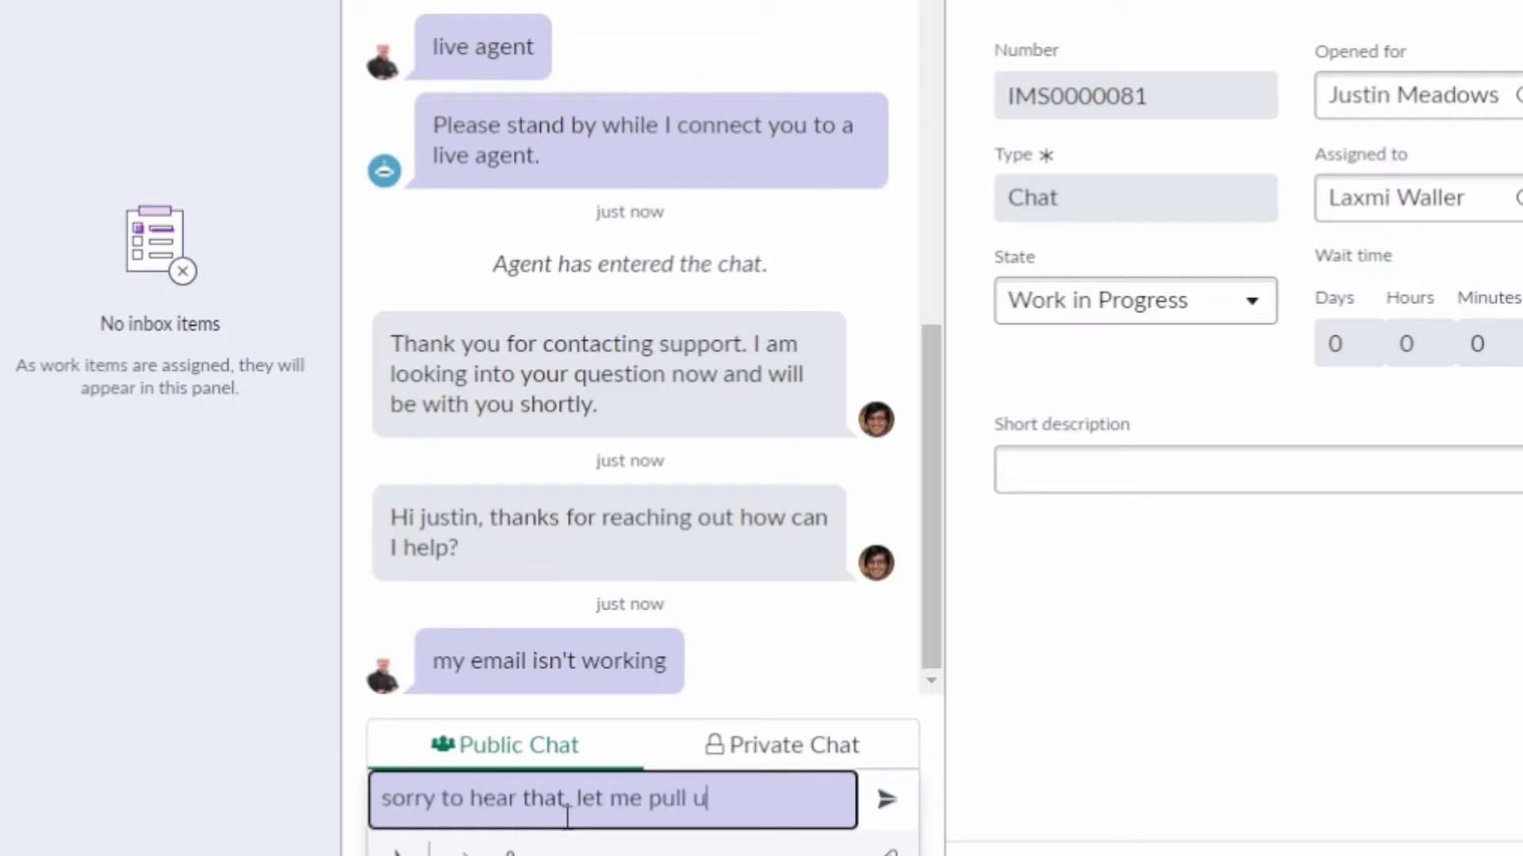
text(p)
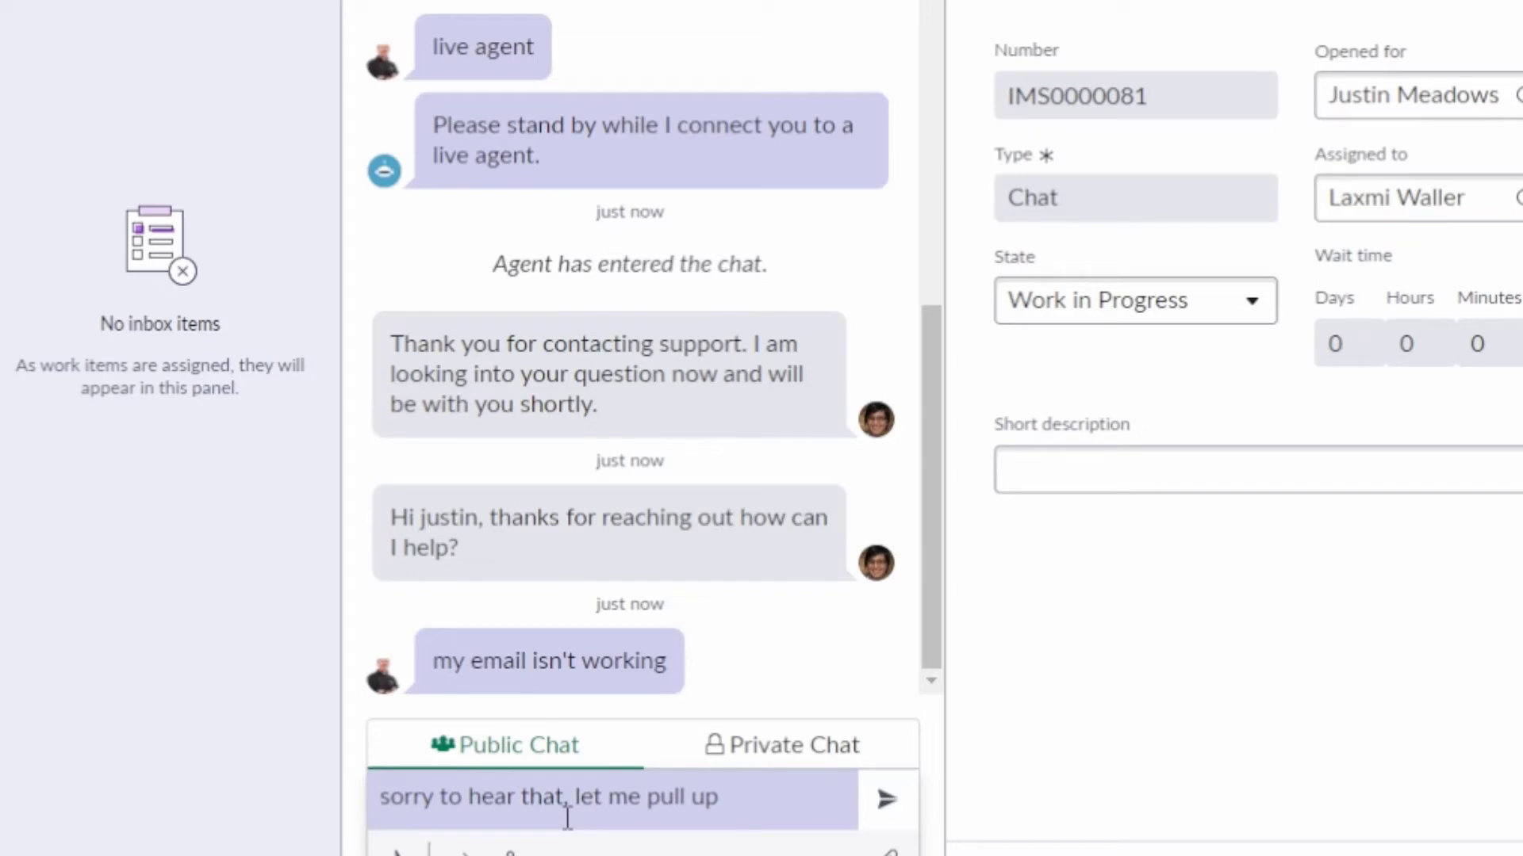
text( K)
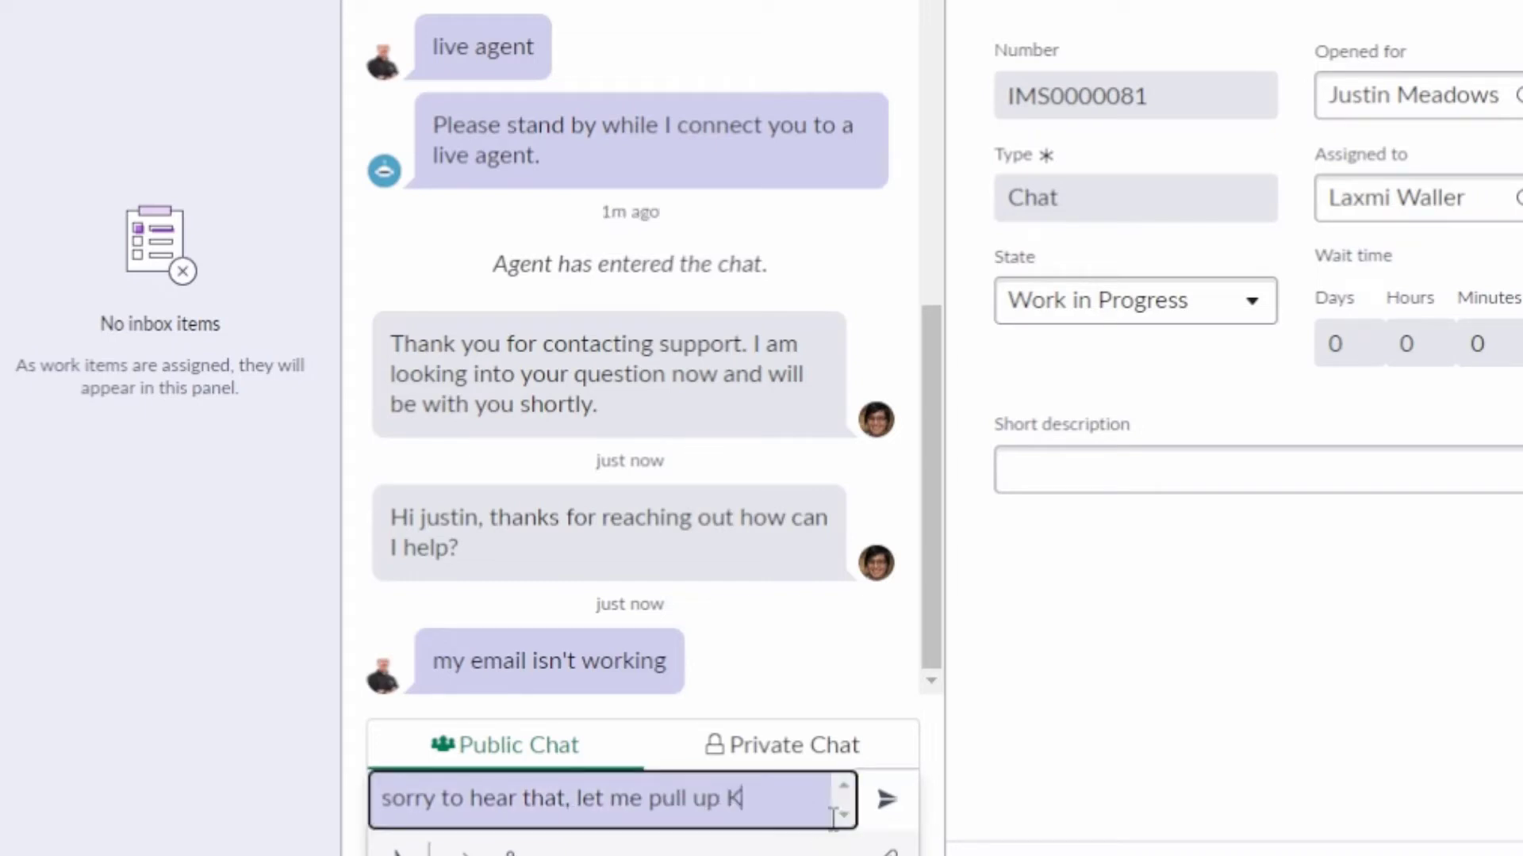
text(B article)
key(Return)
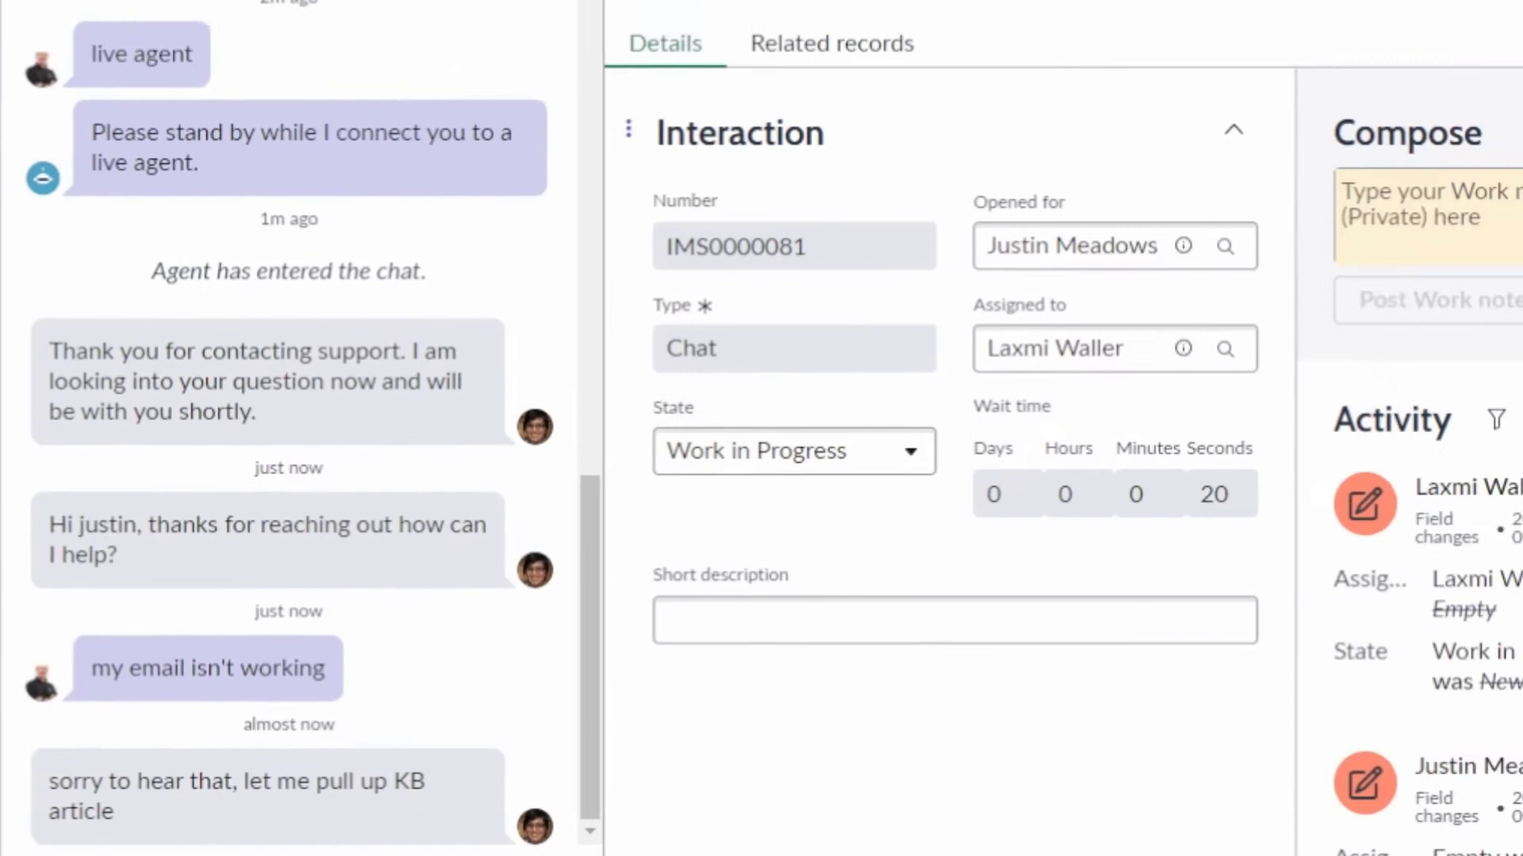